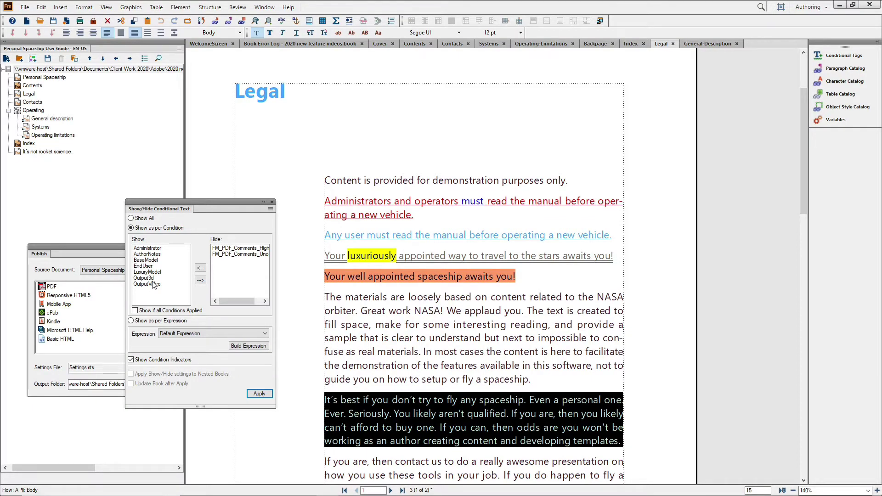
Edit the Settings.sts publish settings on the Responsive HTML5 output and open the Manage Layout menu.
click(104, 255)
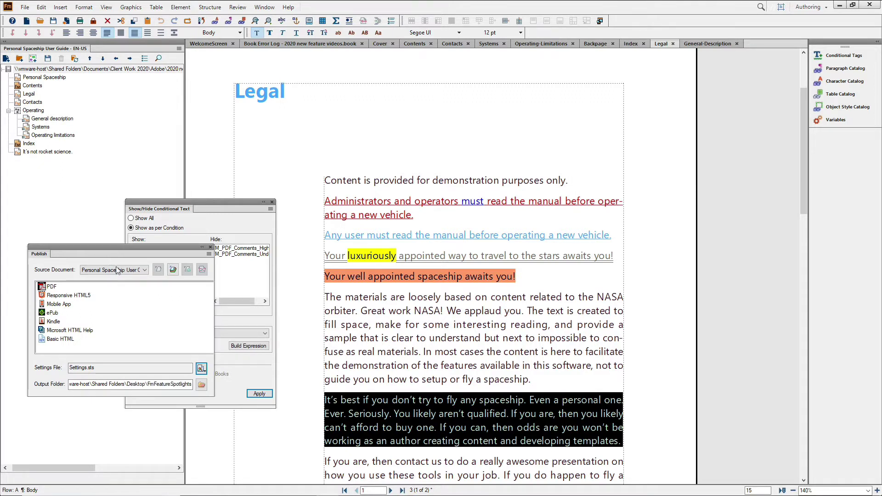
click(201, 368)
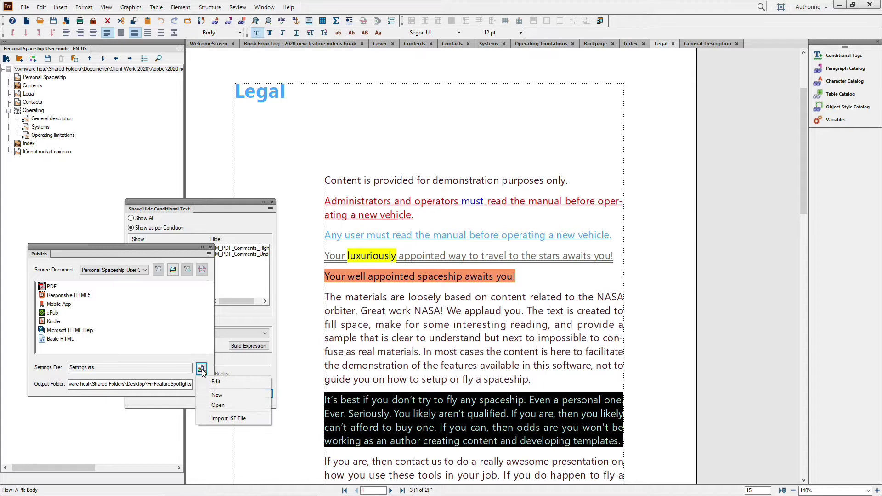
click(216, 382)
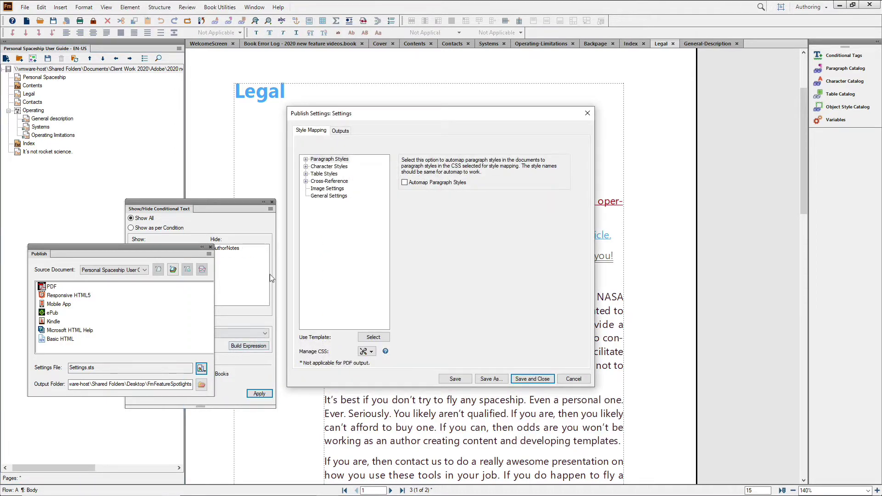
click(340, 131)
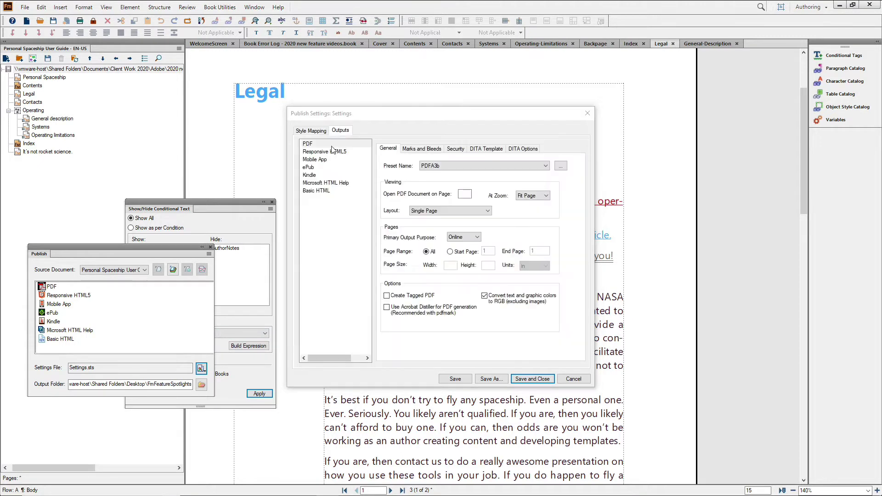
click(327, 156)
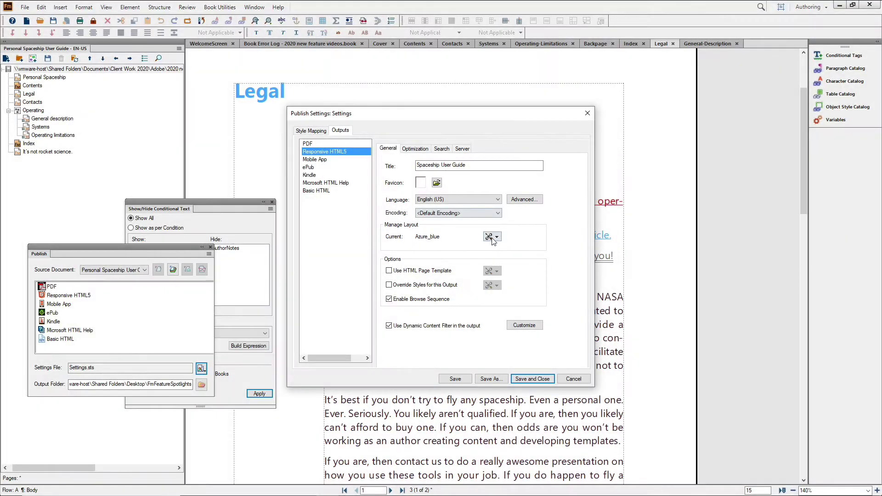
click(492, 238)
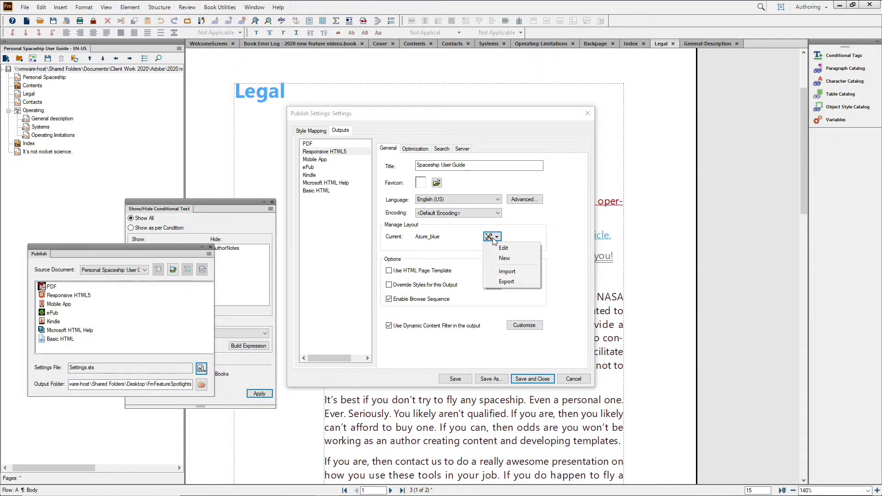
In Azure_blue Layout Customization, set the Header Logo to logo.png and save.
click(504, 248)
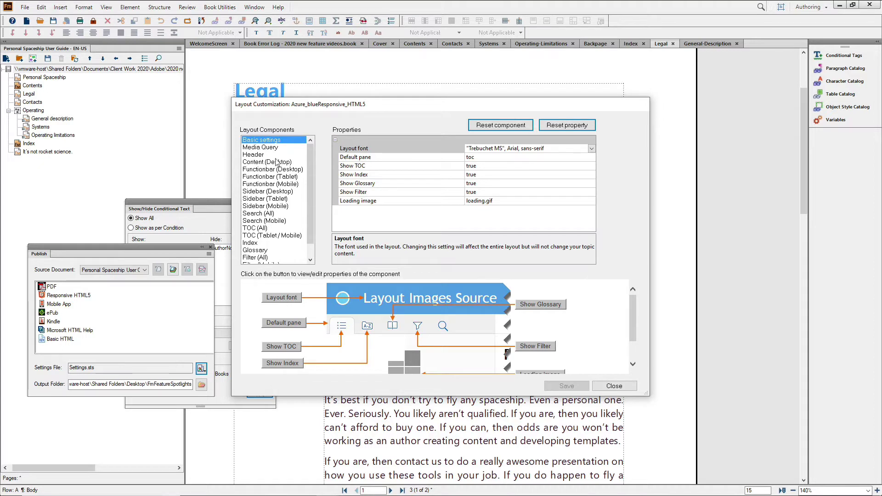
click(255, 148)
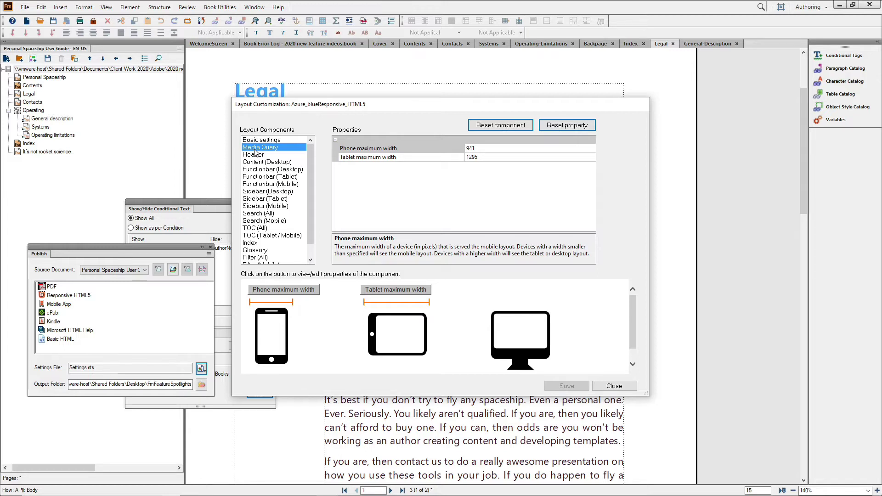
click(256, 155)
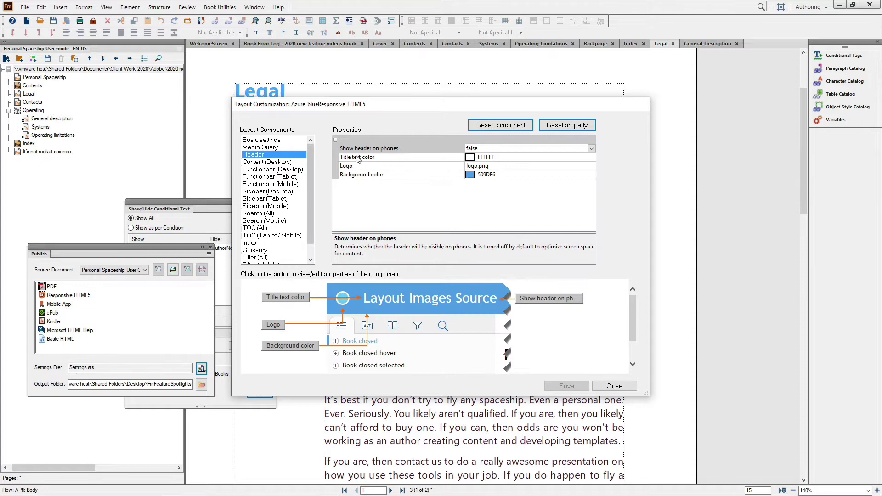
click(505, 168)
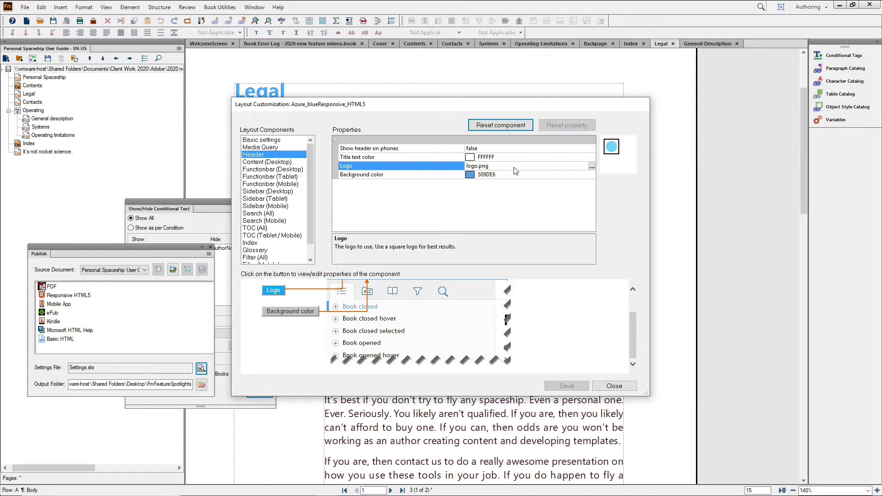
click(592, 167)
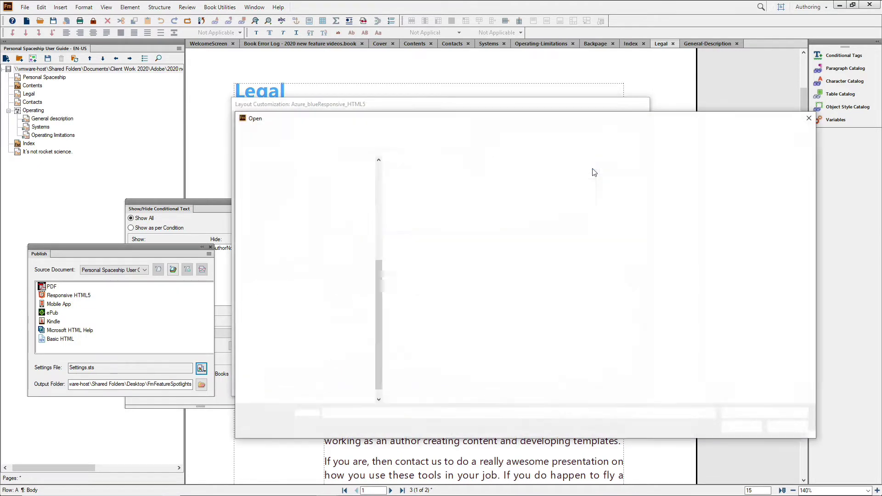
double_click(406, 173)
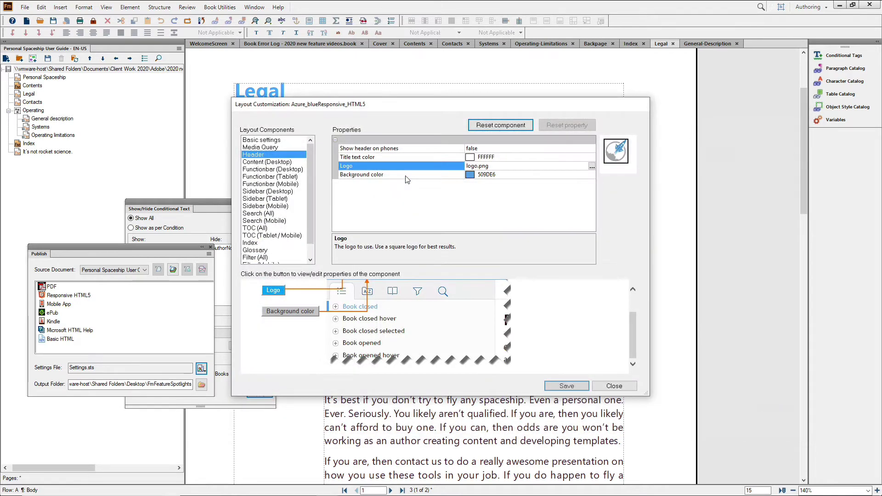
key(Return)
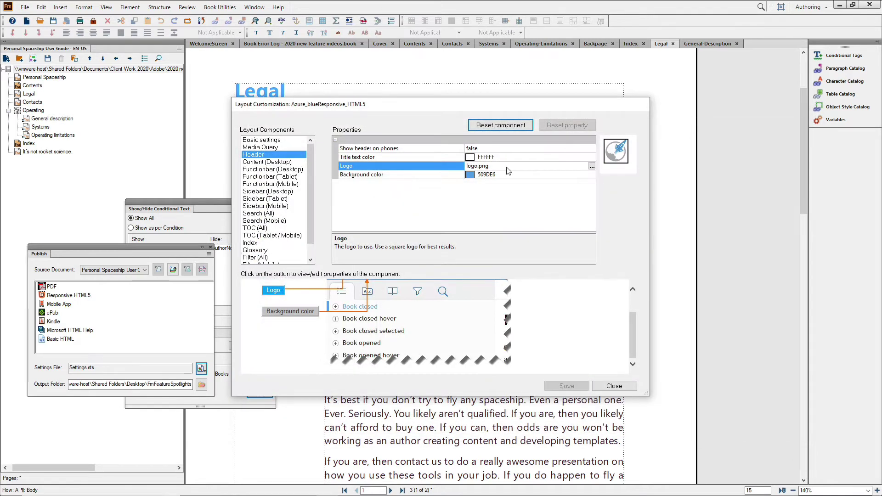
Close layout customization, choose the favicon file for the output, and open the Dynamic Content Filter dialog.
click(614, 386)
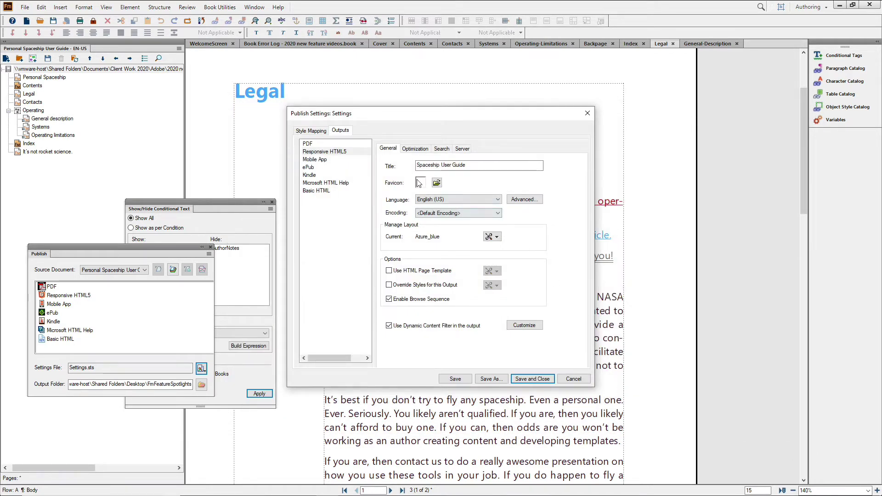
click(436, 183)
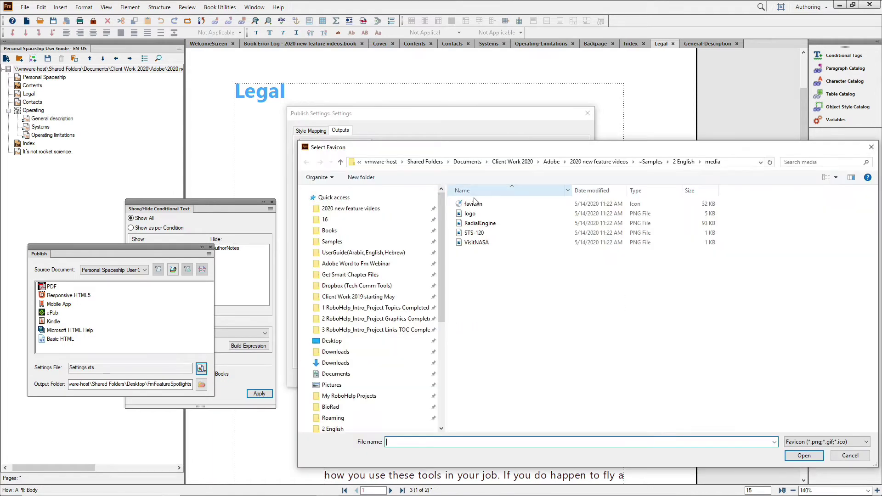
double_click(473, 204)
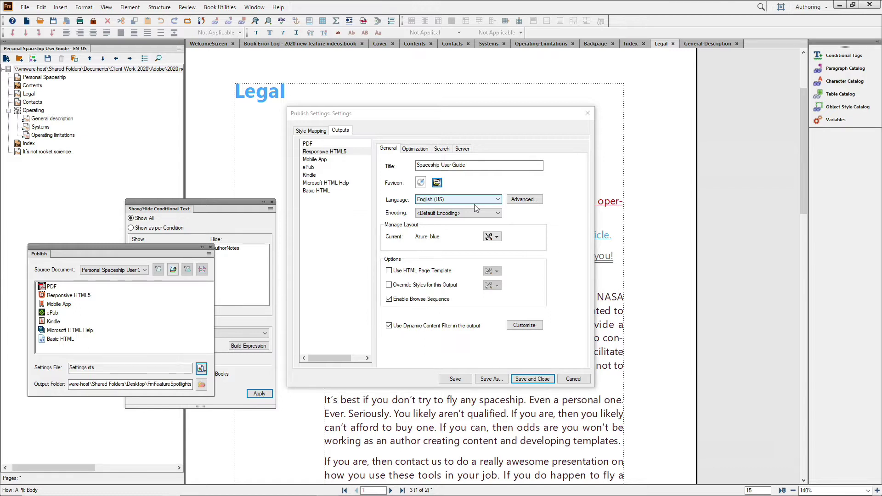
click(525, 325)
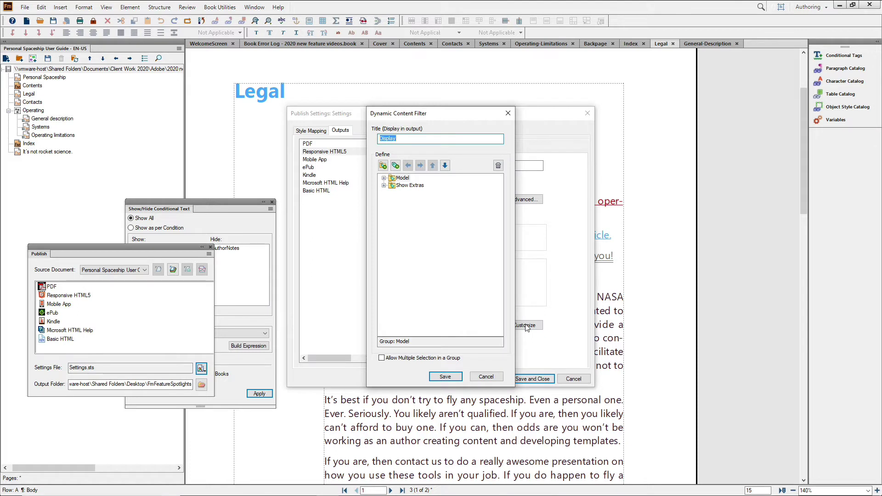
Review the Model and Show Extras condition groups and save the Display filter.
click(384, 178)
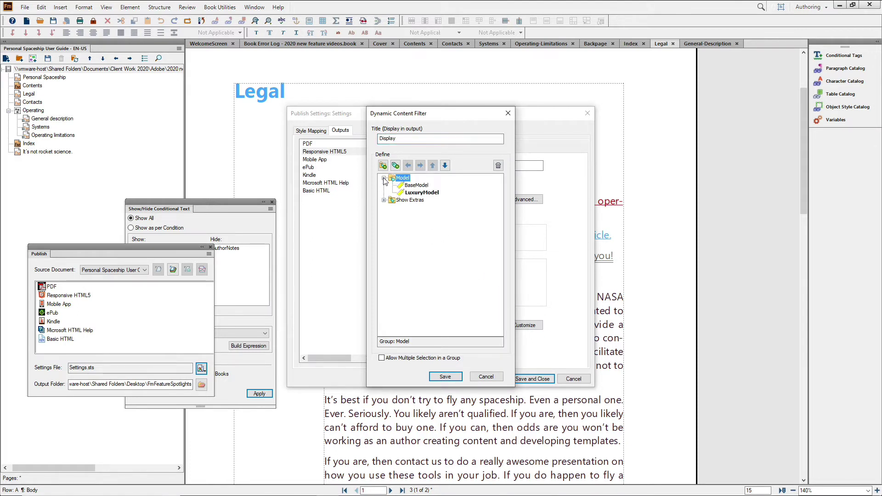
click(384, 201)
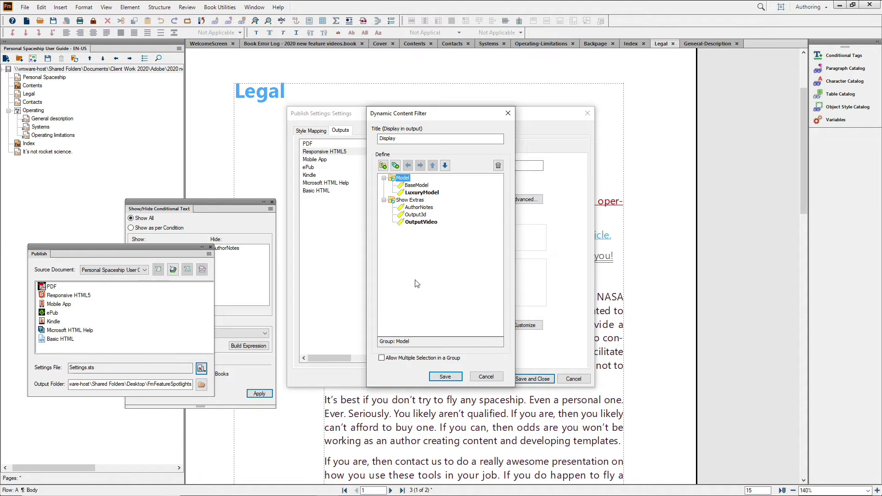
click(448, 376)
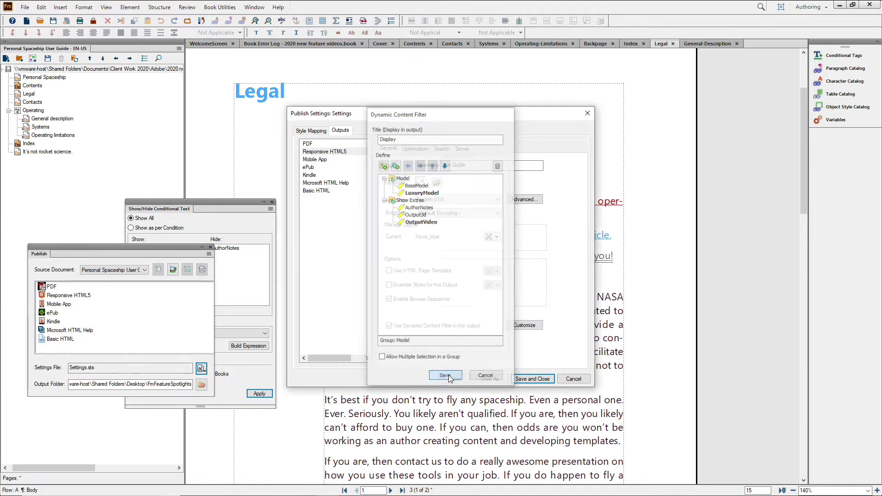
Save and close the publish settings, then hide condition indicators in the Legal document.
click(532, 380)
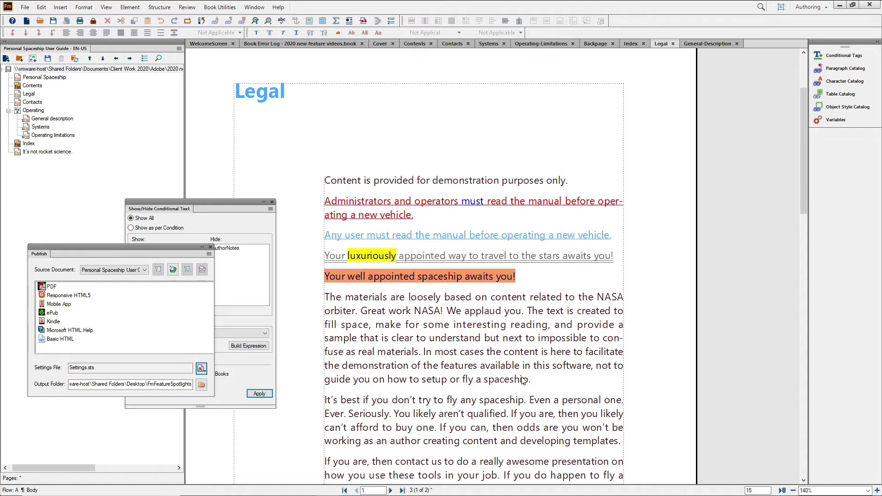
click(522, 379)
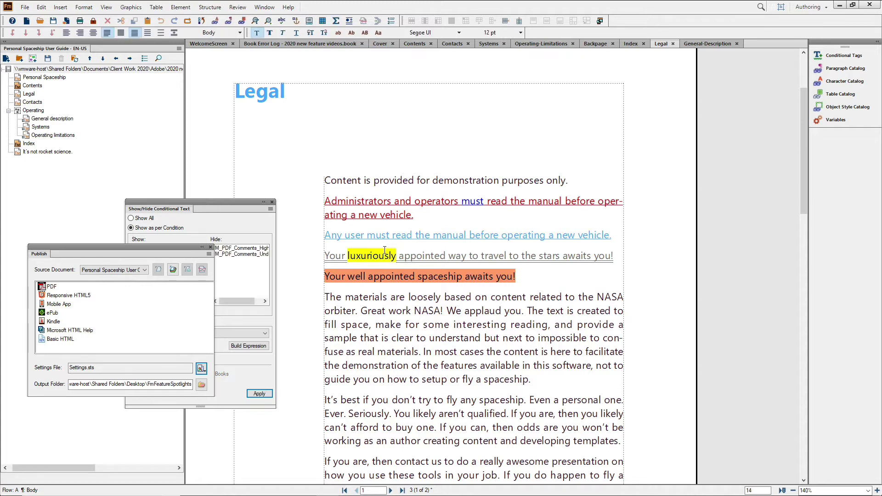
click(166, 210)
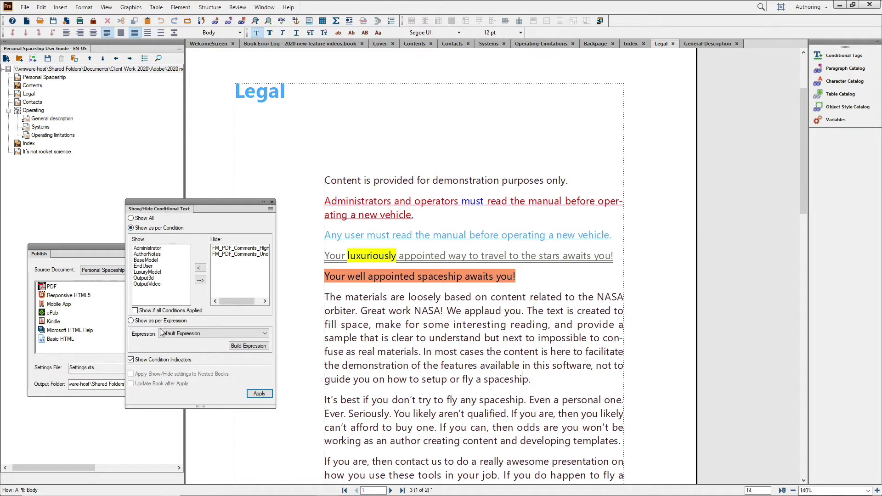
click(144, 360)
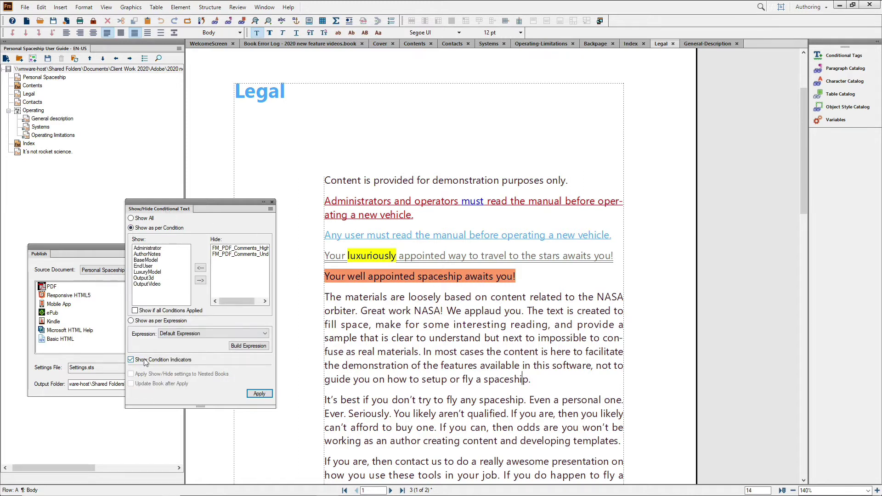
click(258, 394)
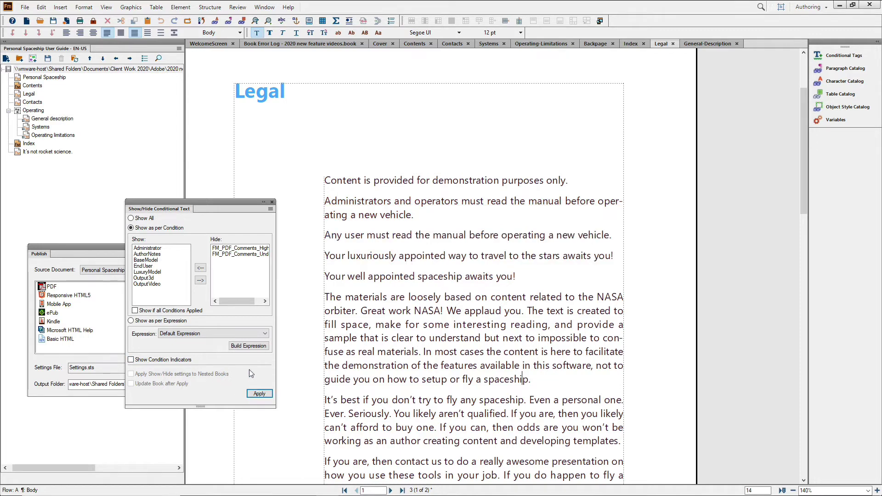
Save all open files and generate the Responsive HTML5 output.
click(25, 7)
click(51, 62)
click(98, 249)
click(68, 296)
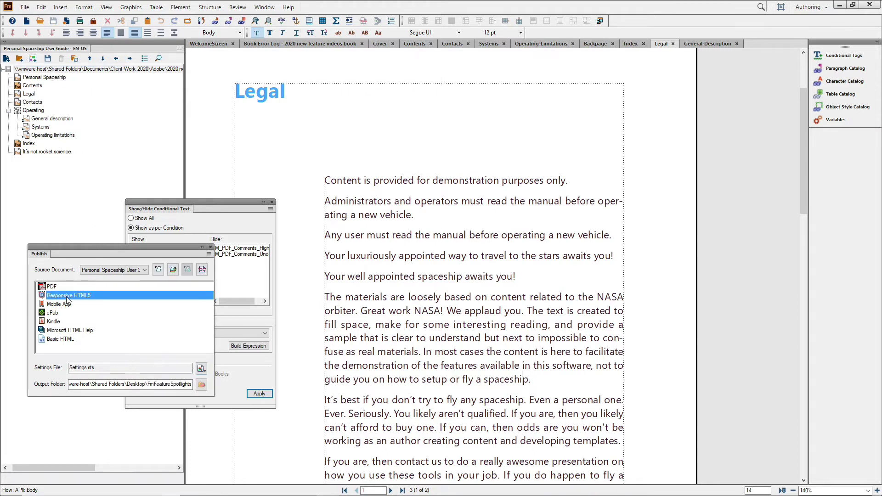
click(158, 270)
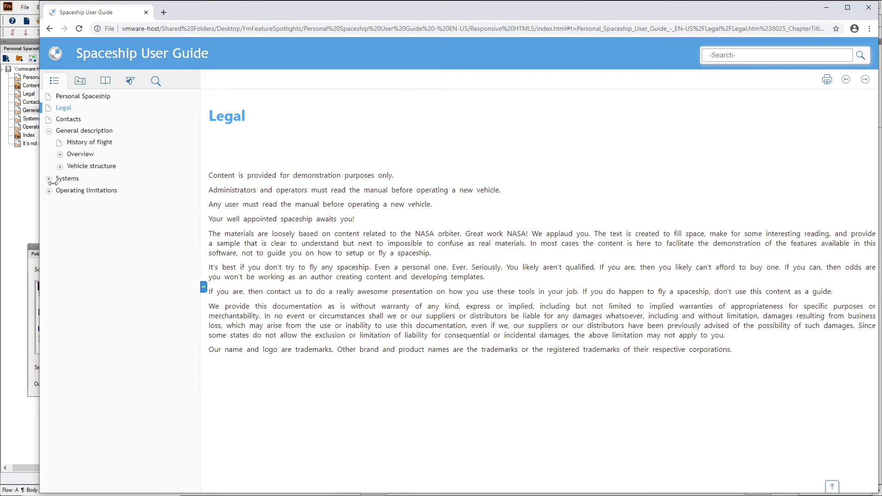
Narrow the Chrome window to preview the phone layout, then return it to full width.
drag(53, 183, 334, 169)
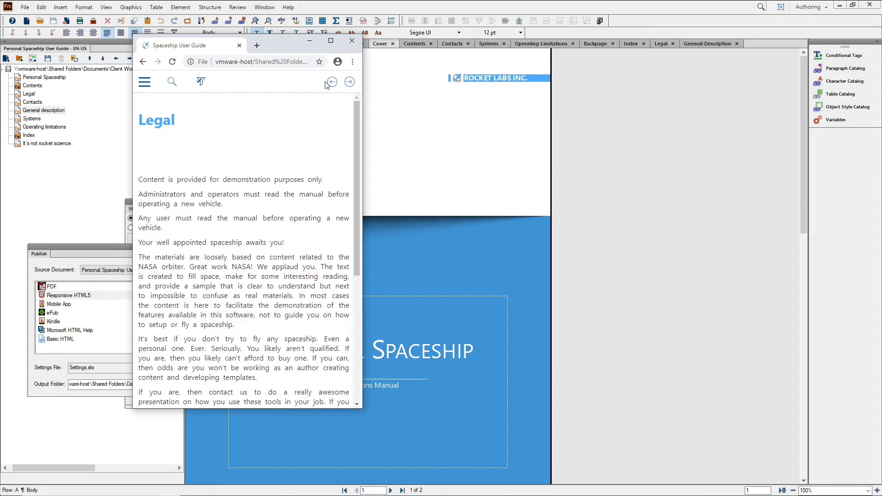
mouse_move(354, 161)
mouse_down()
mouse_move(354, 275)
mouse_move(352, 165)
mouse_up()
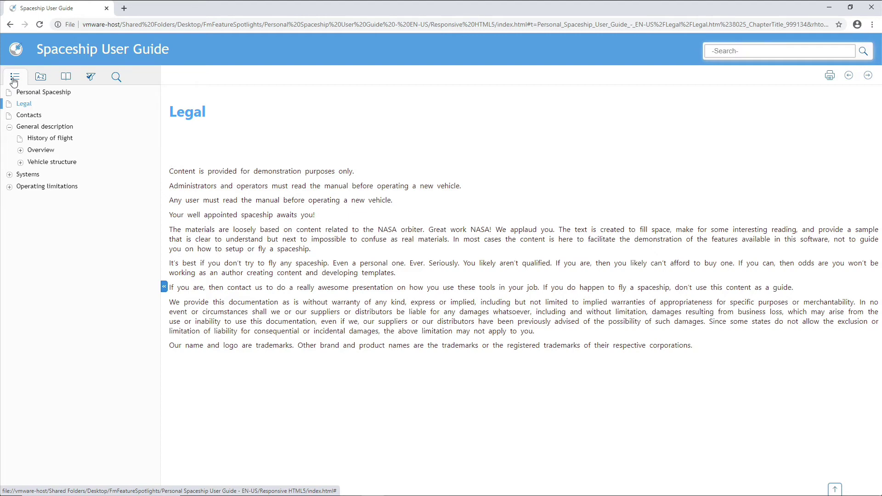
In the guide's filter panel, select LuxuryModel so Legal reads 'luxuriously appointed'.
click(90, 79)
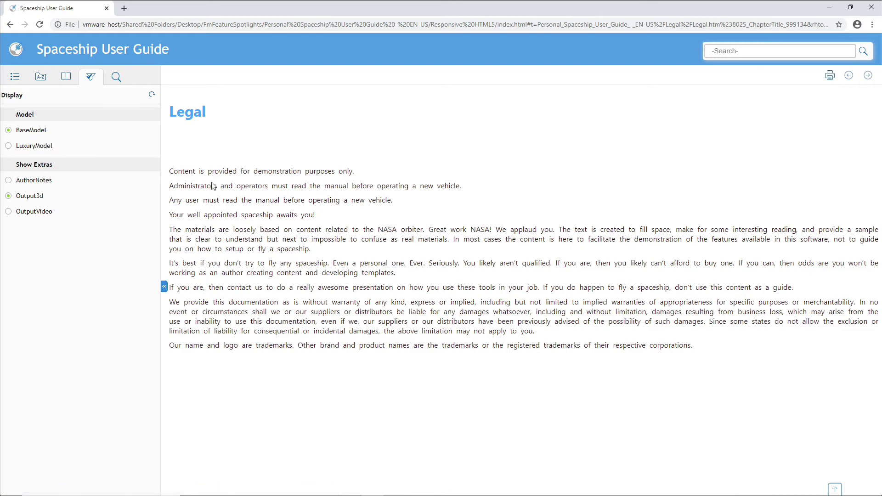
drag(239, 215, 187, 215)
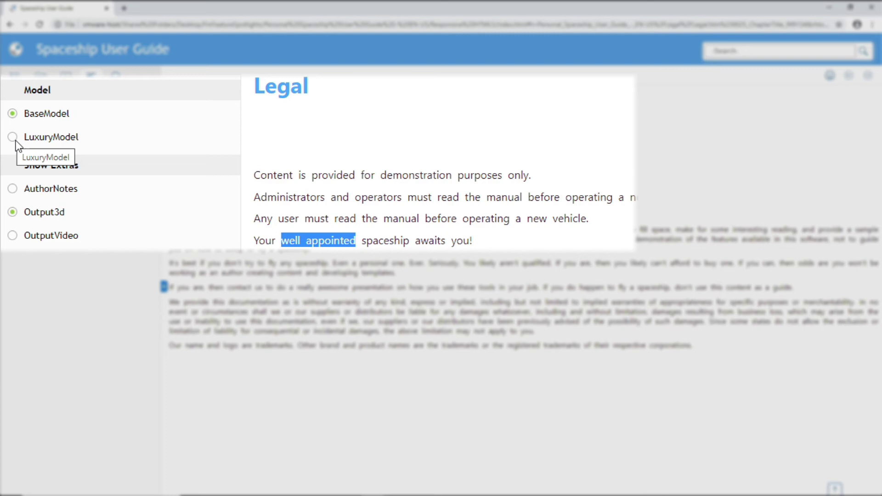
click(16, 143)
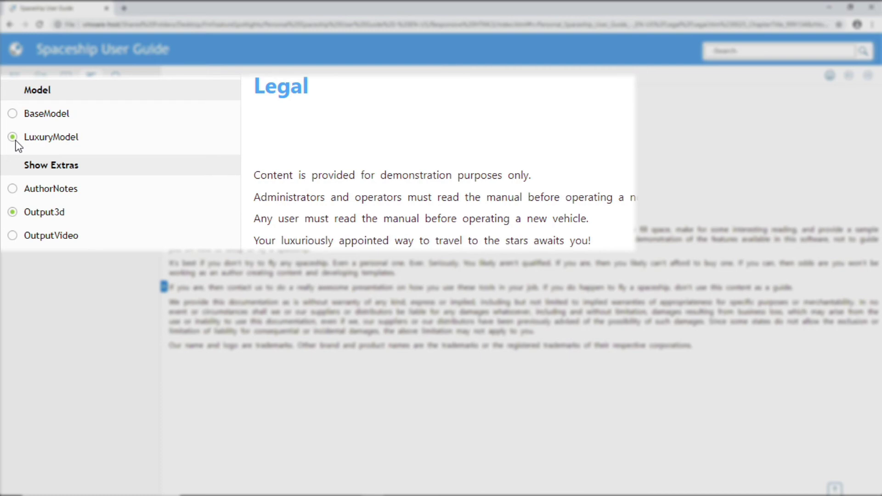